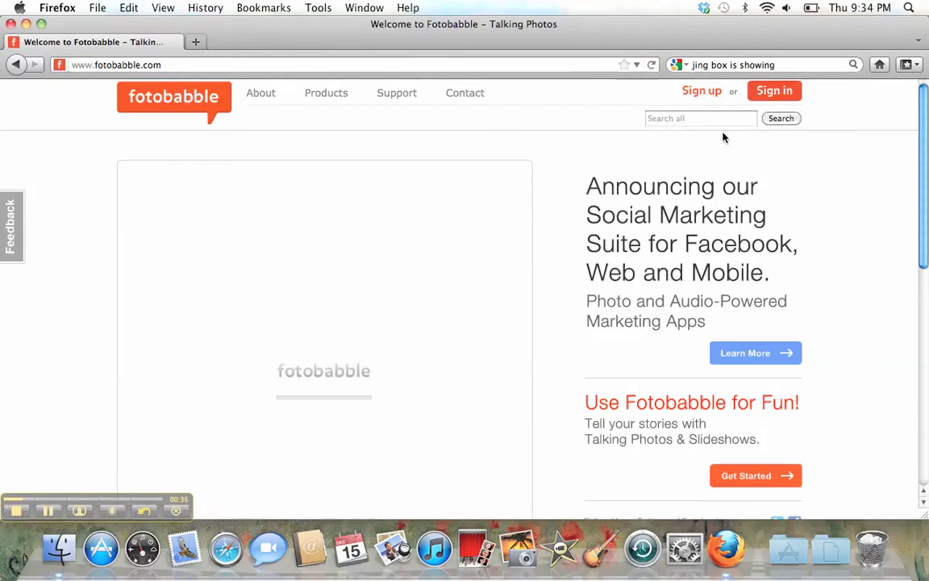
Go from the Fotobabble home page to its sign-in page.
{"action": "left_click", "coordinate": [768, 94]}
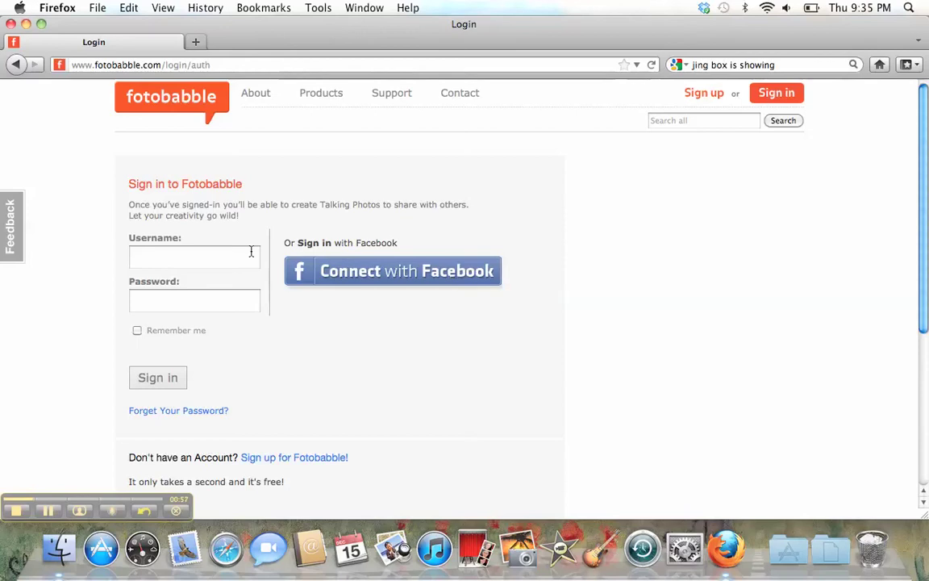
Connect with Facebook and log in with the account password.
{"action": "left_click", "coordinate": [345, 278]}
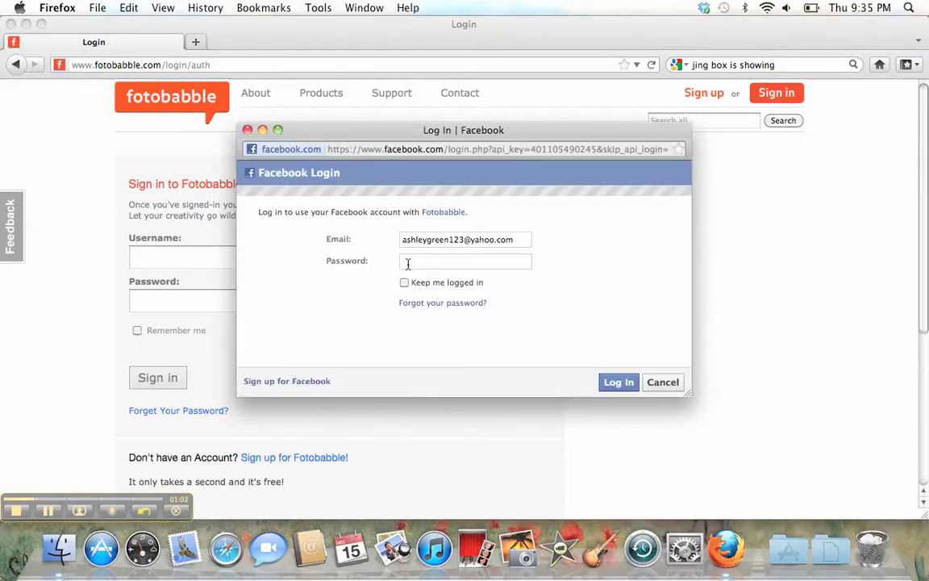
{"action": "left_click", "coordinate": [410, 264]}
{"action": "type", "text": "••••••"}
{"action": "left_click", "coordinate": [625, 386]}
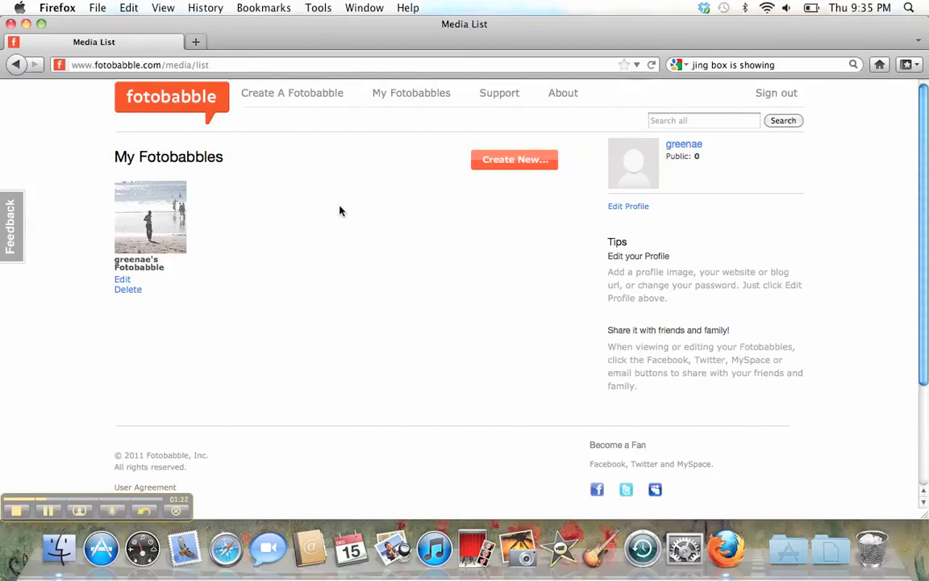
Start a new Fotobabble and scroll to the computer, Facebook and image-URL photo sources.
{"action": "left_click", "coordinate": [496, 167]}
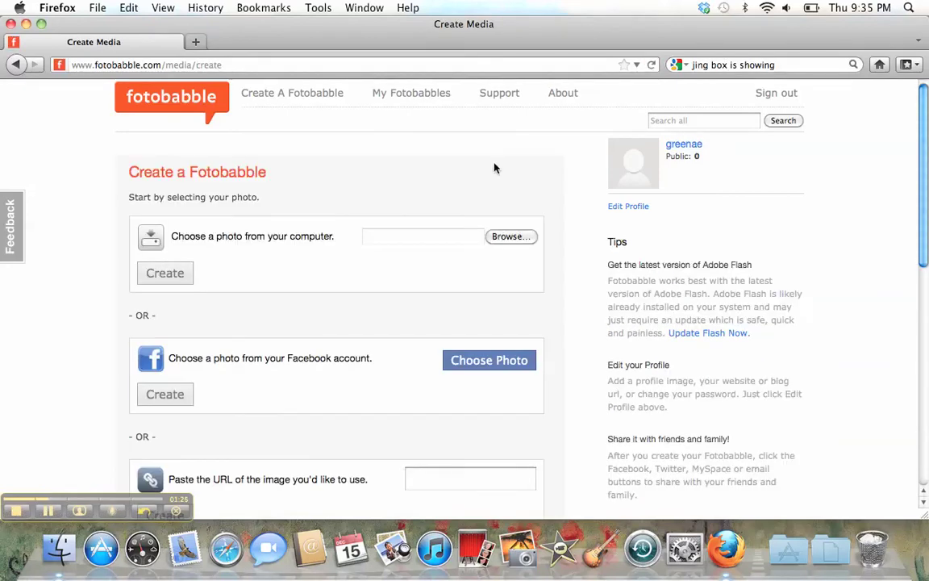
{"action": "scroll", "coordinate": [927, 167], "scroll_direction": "down", "scroll_amount": 1}
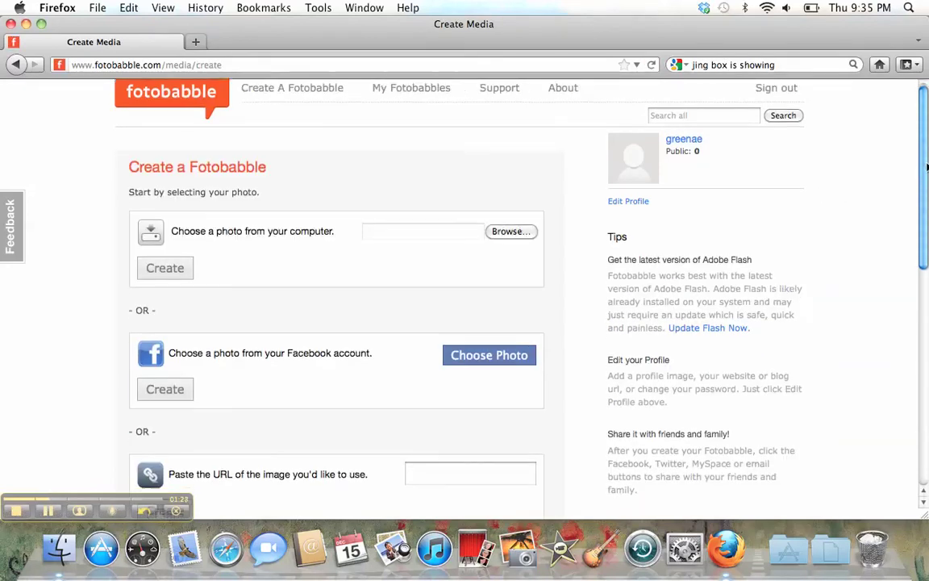
{"action": "scroll", "coordinate": [926, 167], "scroll_direction": "down", "scroll_amount": 3}
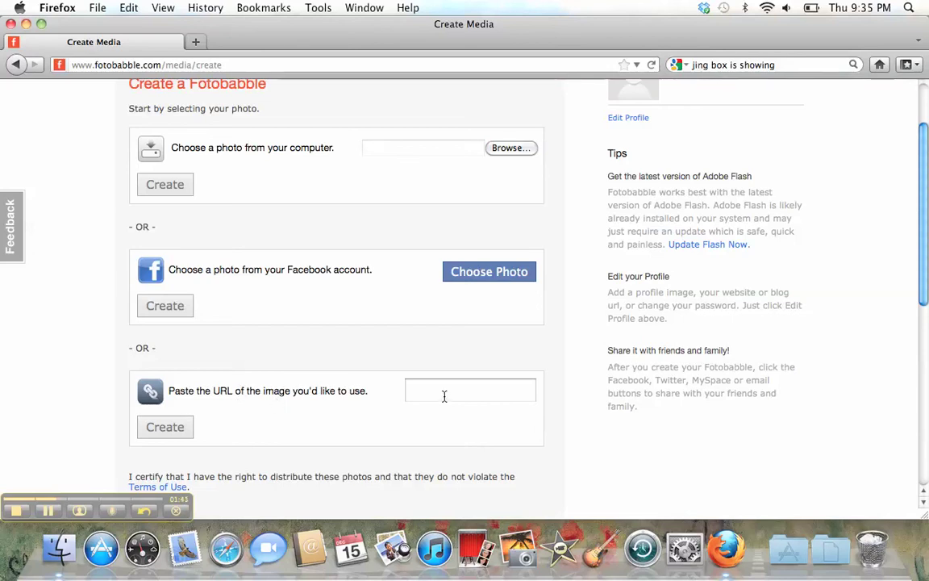
Create the Fotobabble from the porch-flowers photo in the Facebook Mobile Uploads album.
{"action": "left_click", "coordinate": [481, 274]}
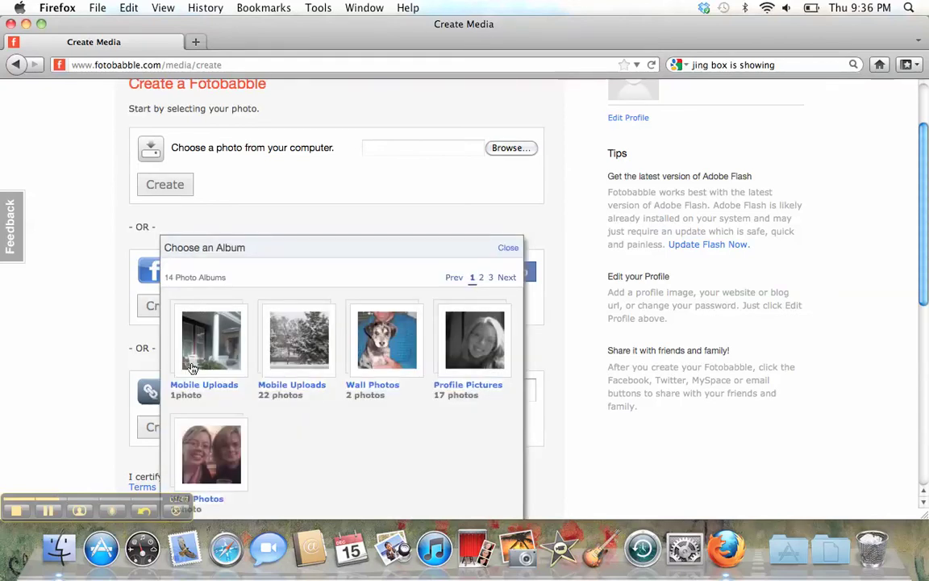
{"action": "left_click", "coordinate": [196, 314]}
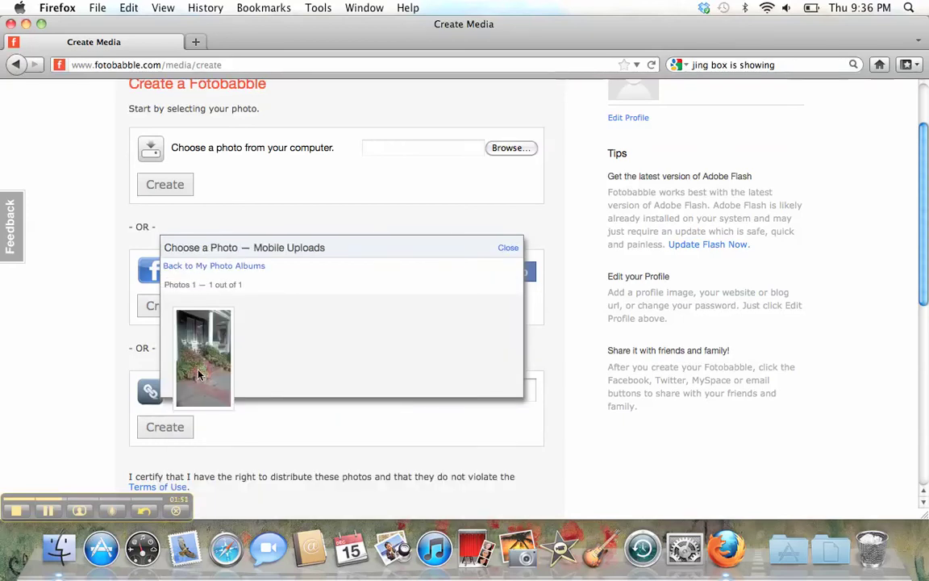
{"action": "left_click", "coordinate": [199, 373]}
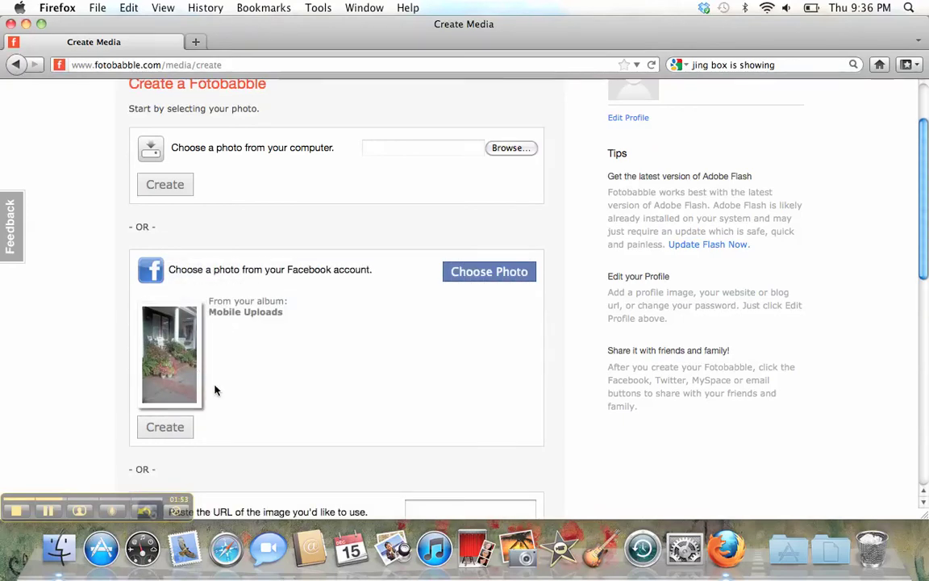
{"action": "left_click", "coordinate": [180, 430]}
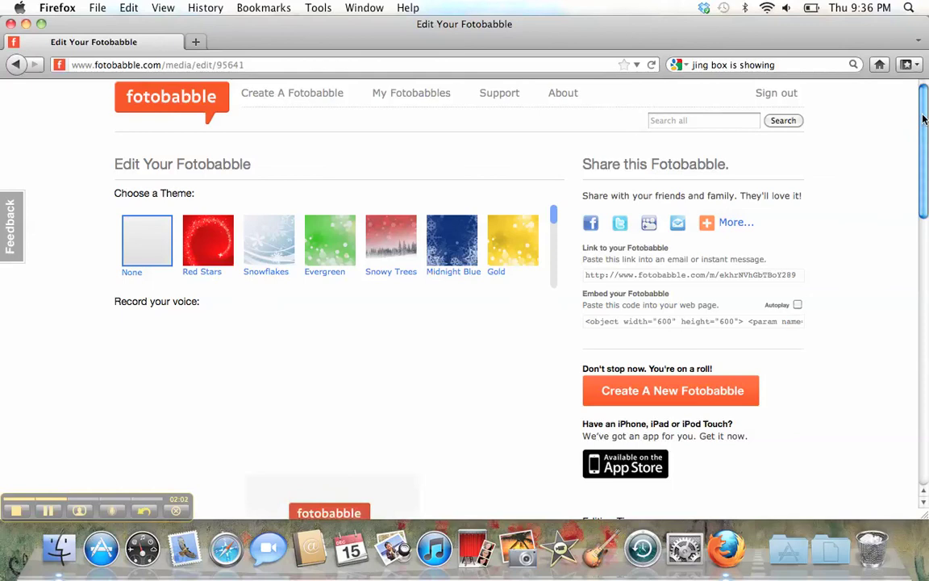
Start a recording and allow microphone access in the Flash prompt.
{"action": "left_click_drag", "start_coordinate": [924, 120], "coordinate": [927, 228]}
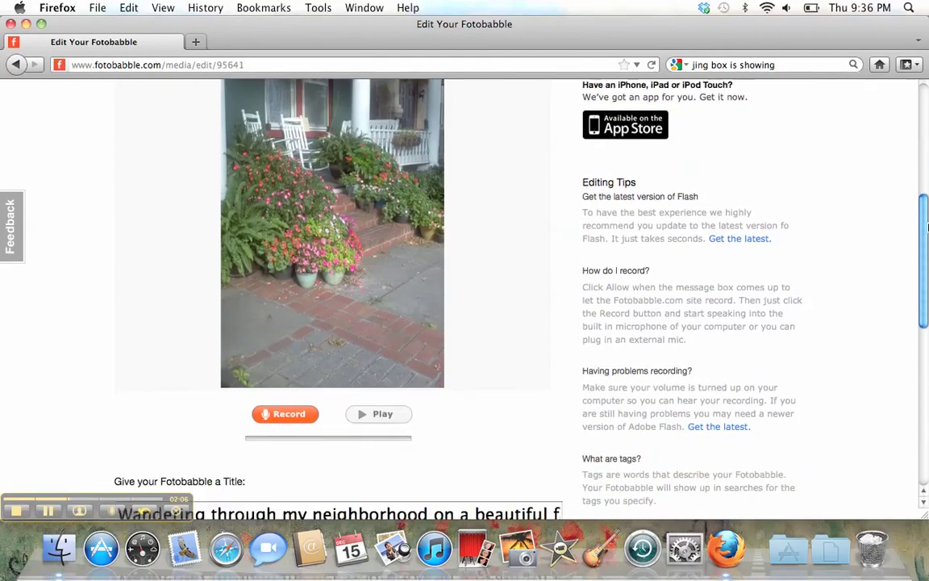
{"action": "left_click", "coordinate": [294, 414]}
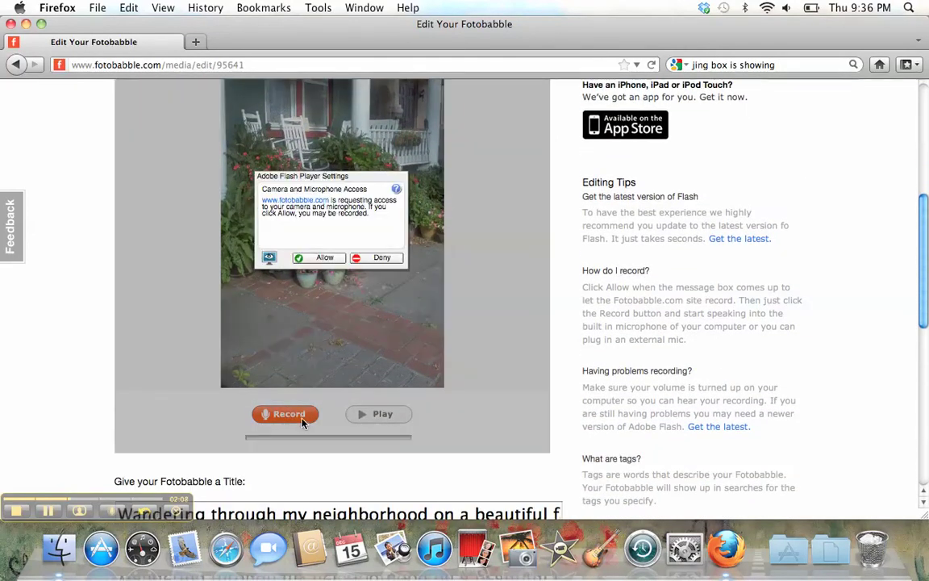
{"action": "left_click", "coordinate": [324, 258]}
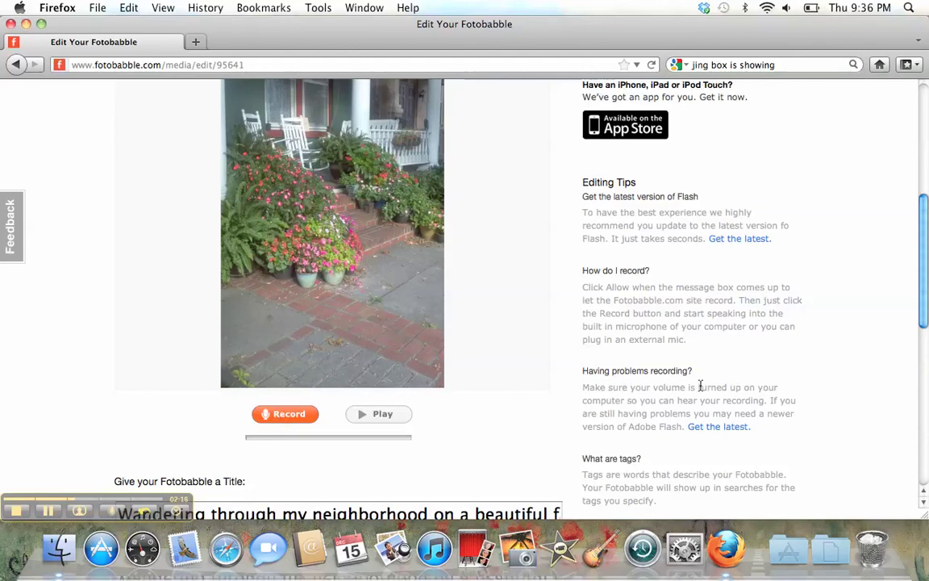
{"action": "left_click_drag", "start_coordinate": [922, 297], "coordinate": [925, 268]}
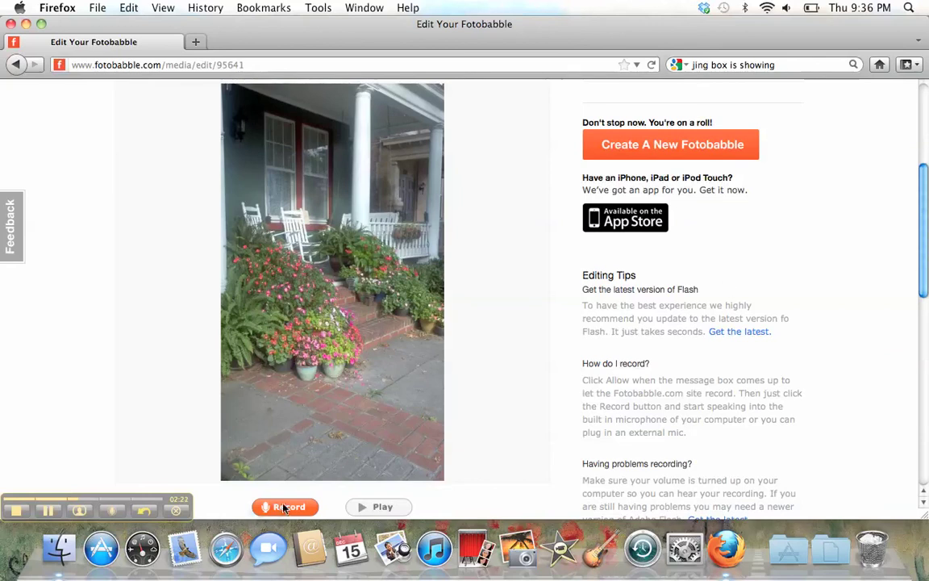
Record a roughly 30-second spoken narration for the porch photo.
{"action": "left_click", "coordinate": [286, 507]}
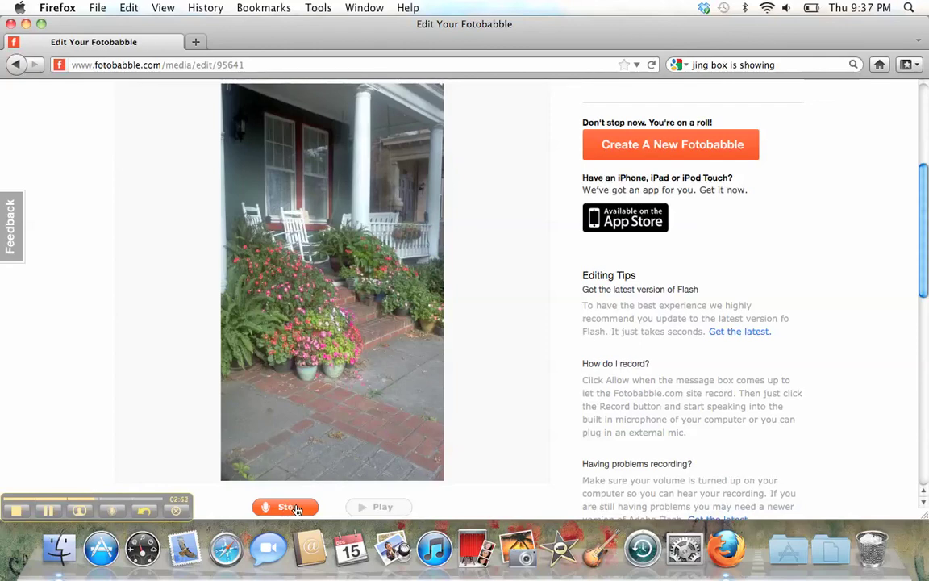
{"action": "left_click", "coordinate": [284, 507]}
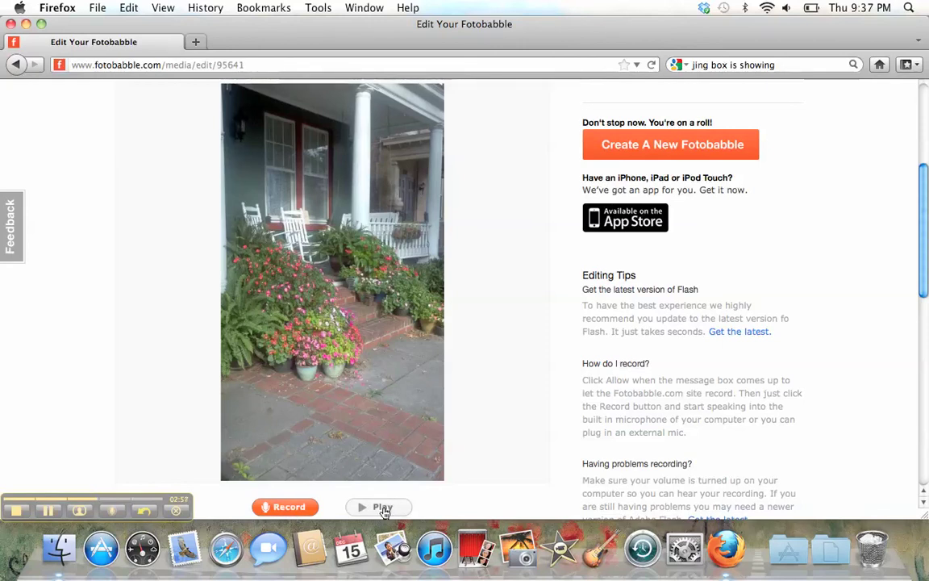
Play back the recorded narration in full to check it.
{"action": "left_click", "coordinate": [383, 507]}
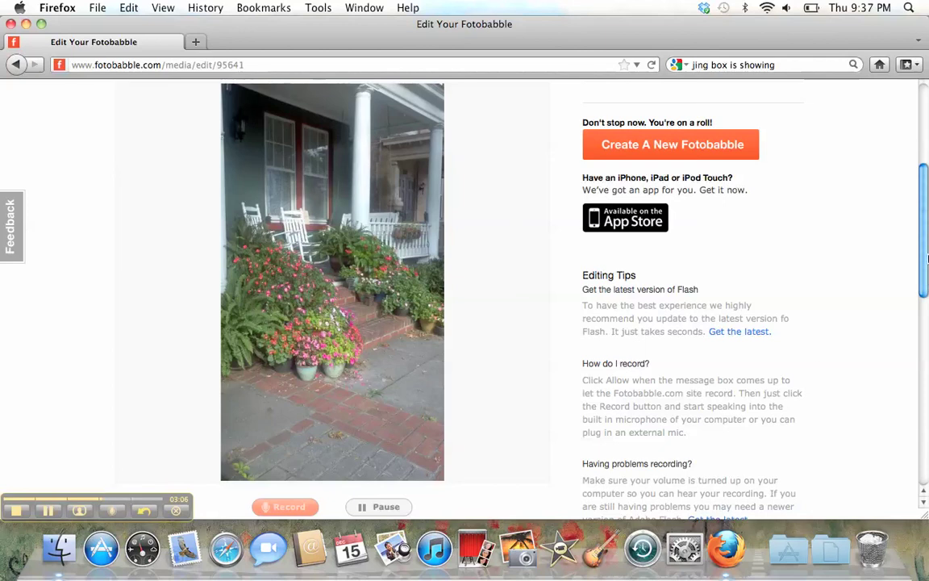
{"action": "left_click_drag", "start_coordinate": [926, 242], "coordinate": [927, 271]}
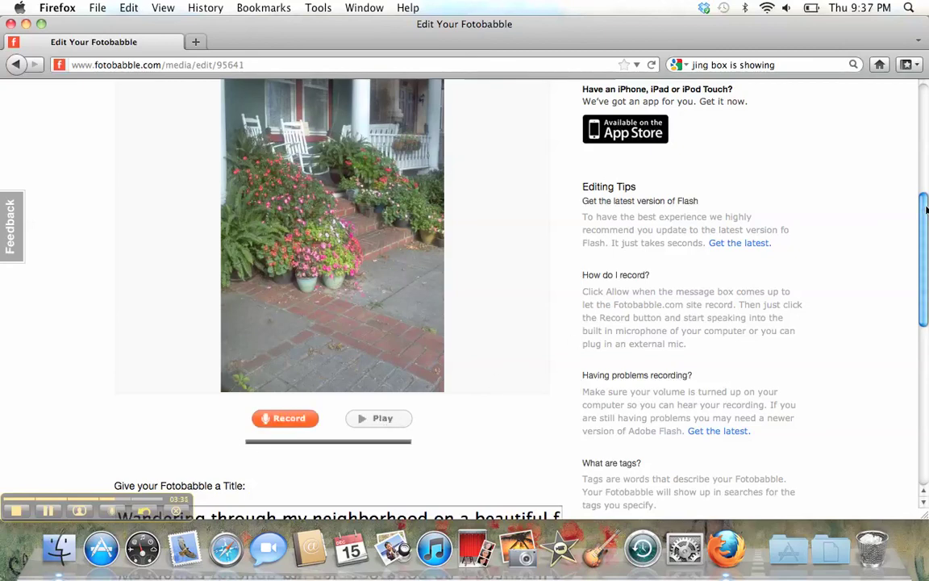
Replace the title with 'My neighborhood', save it as public, and view its page.
{"action": "left_click_drag", "start_coordinate": [925, 210], "coordinate": [926, 313]}
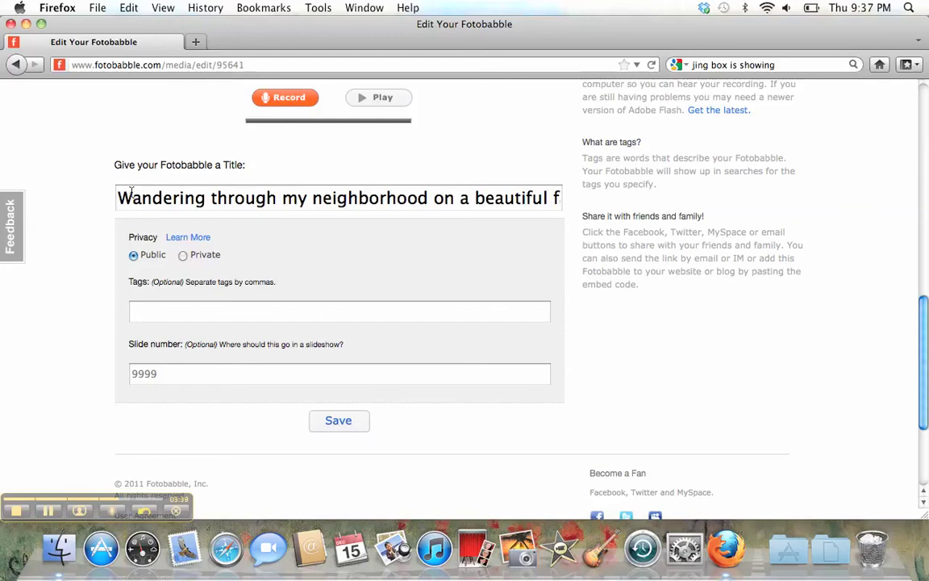
{"action": "left_click_drag", "start_coordinate": [118, 197], "coordinate": [627, 197]}
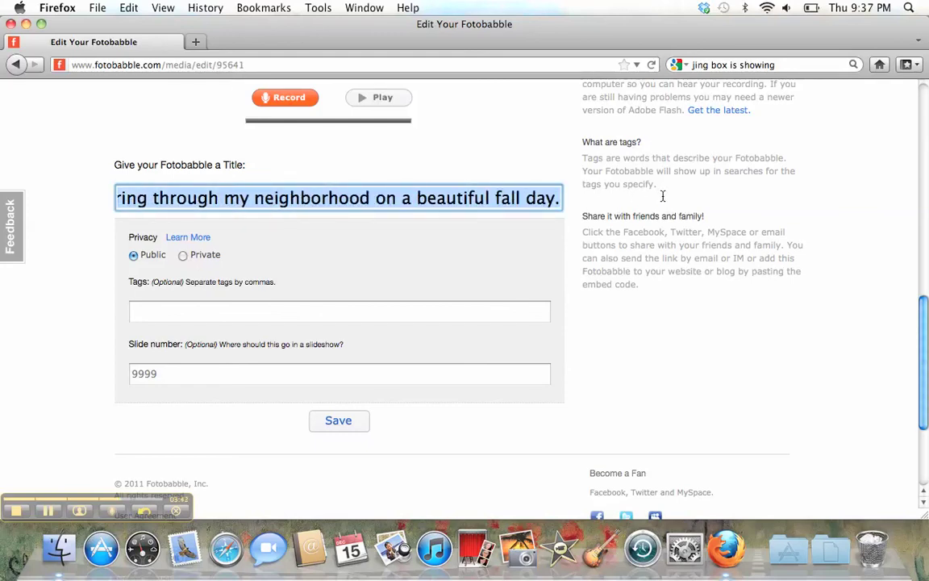
{"action": "key", "text": "BackSpace"}
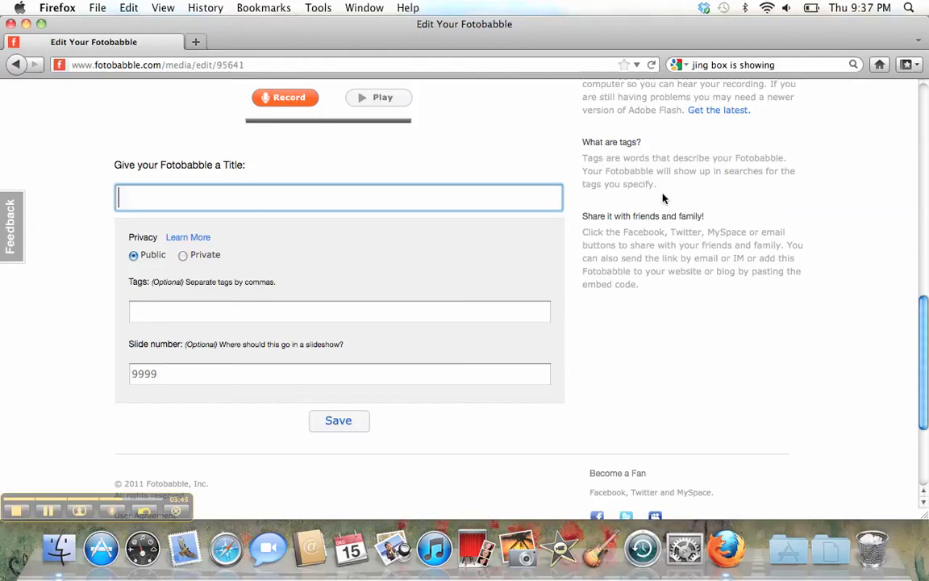
{"action": "type", "text": "My ne"}
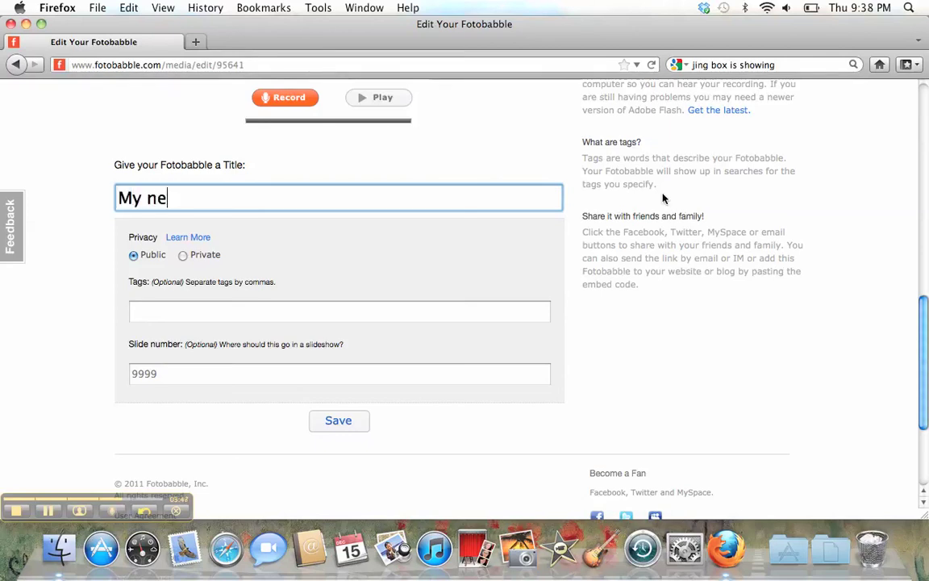
{"action": "type", "text": "ighborhood"}
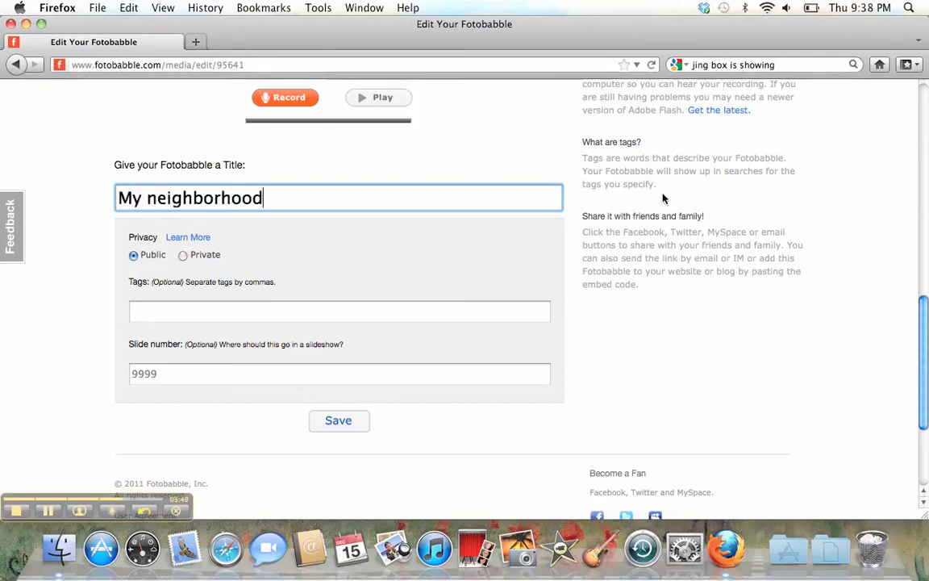
{"action": "left_click", "coordinate": [351, 425]}
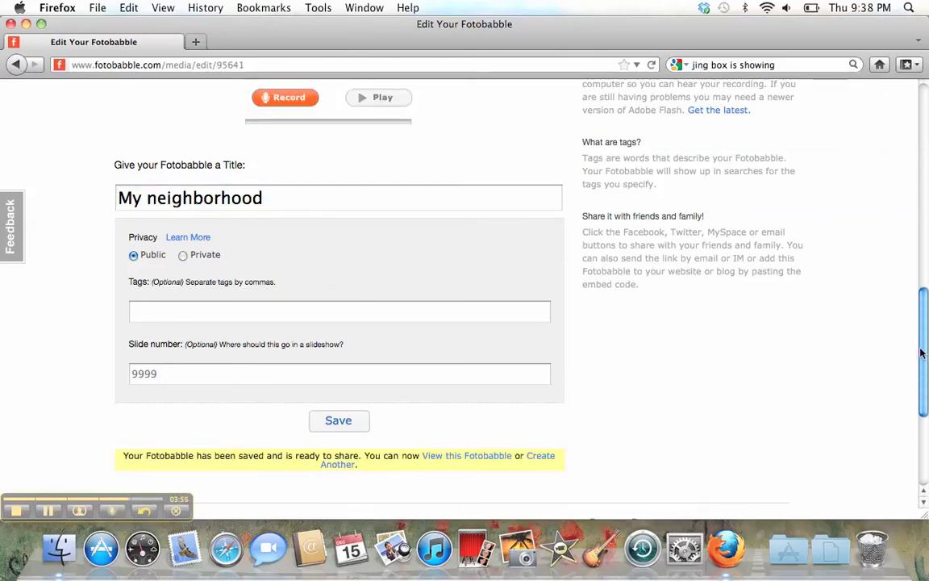
{"action": "left_click_drag", "start_coordinate": [922, 348], "coordinate": [924, 384]}
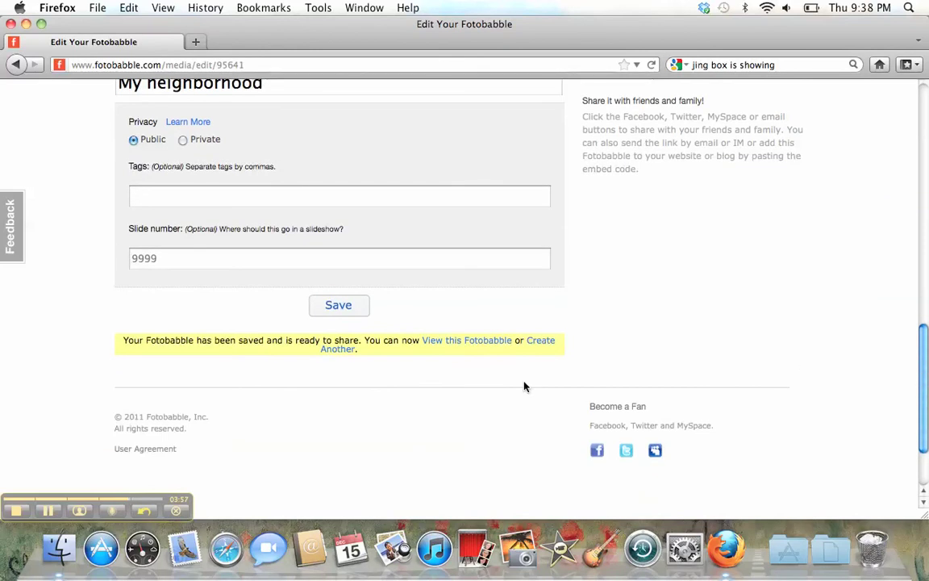
{"action": "left_click", "coordinate": [484, 346]}
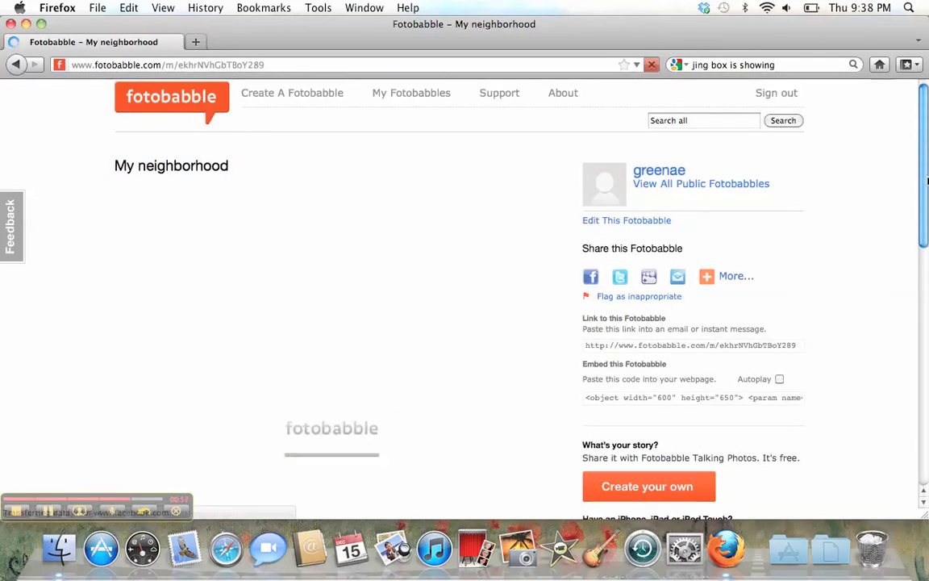
Select the full embed code in the Embed this Fotobabble box.
{"action": "left_click_drag", "start_coordinate": [926, 157], "coordinate": [928, 246]}
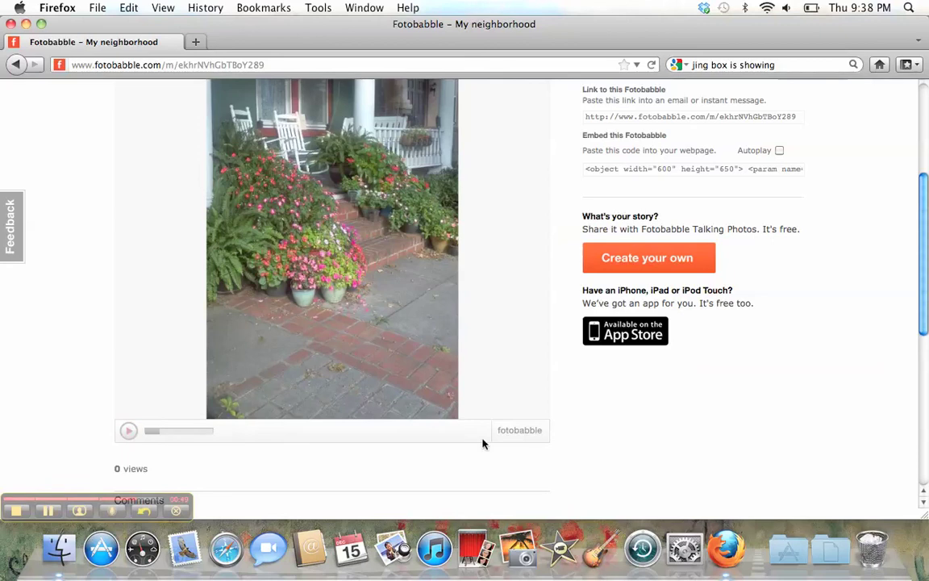
{"action": "left_click_drag", "start_coordinate": [925, 315], "coordinate": [925, 259]}
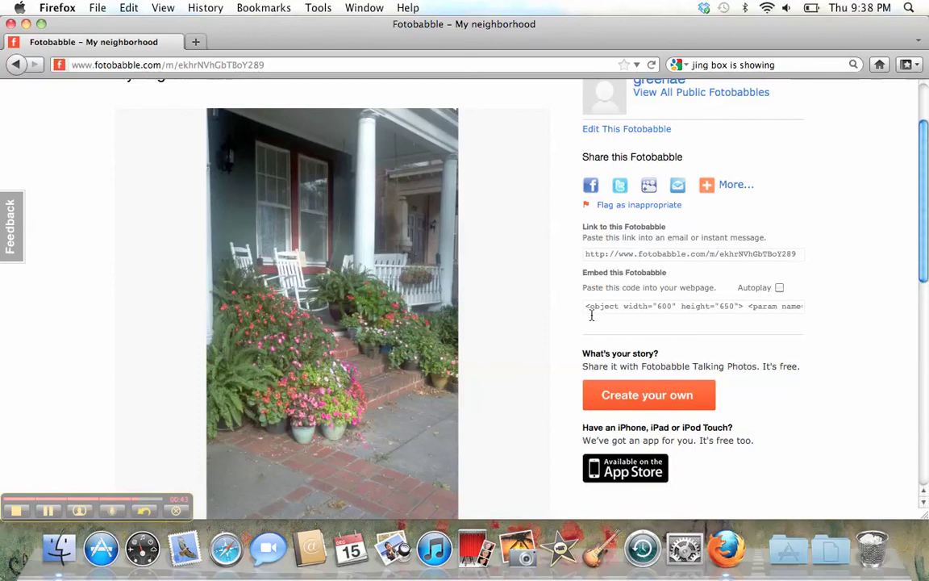
{"action": "left_click_drag", "start_coordinate": [587, 307], "coordinate": [927, 320]}
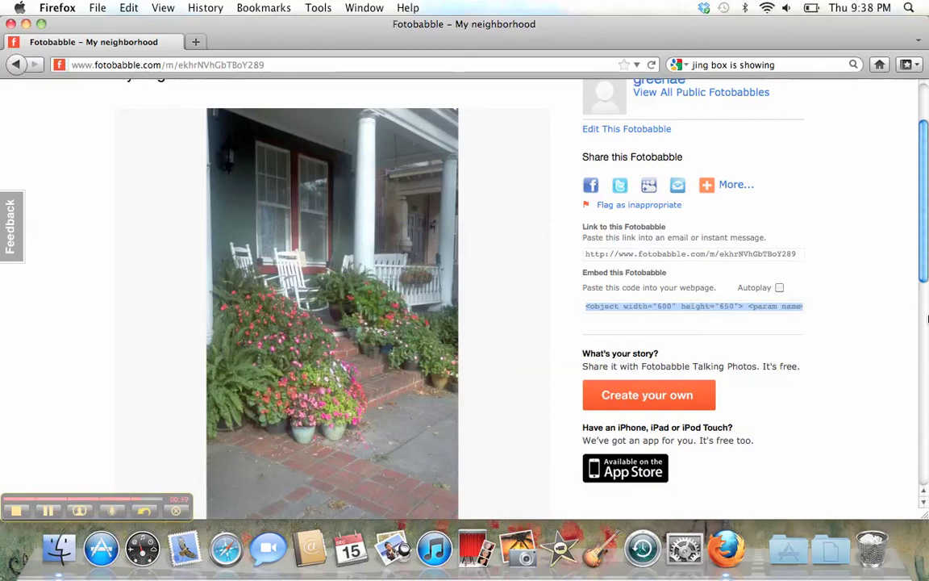